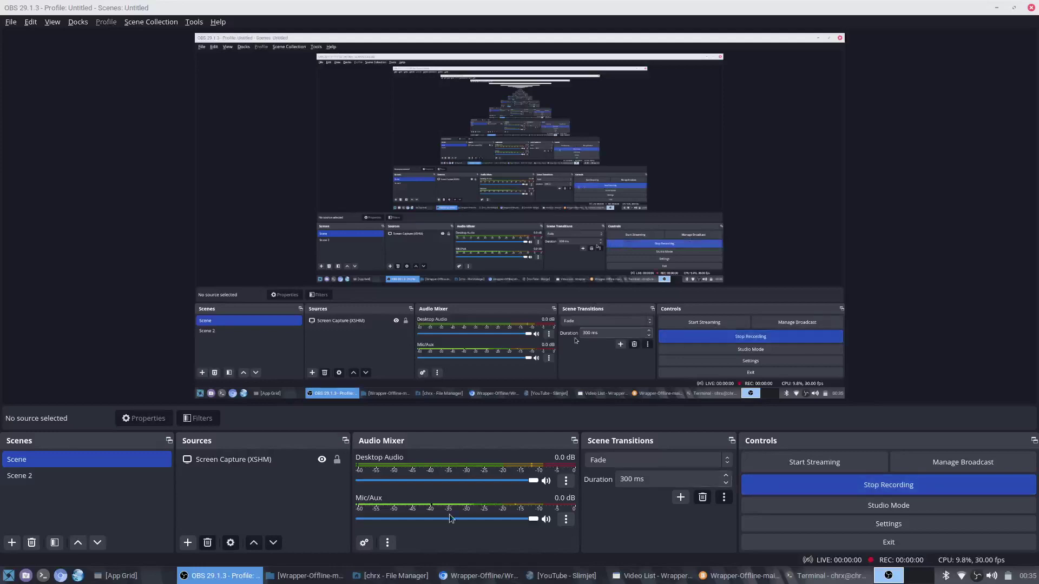
- Bring up Wrapper: Offline's Video List and confirm the Movies tab has no saved videos
click(657, 575)
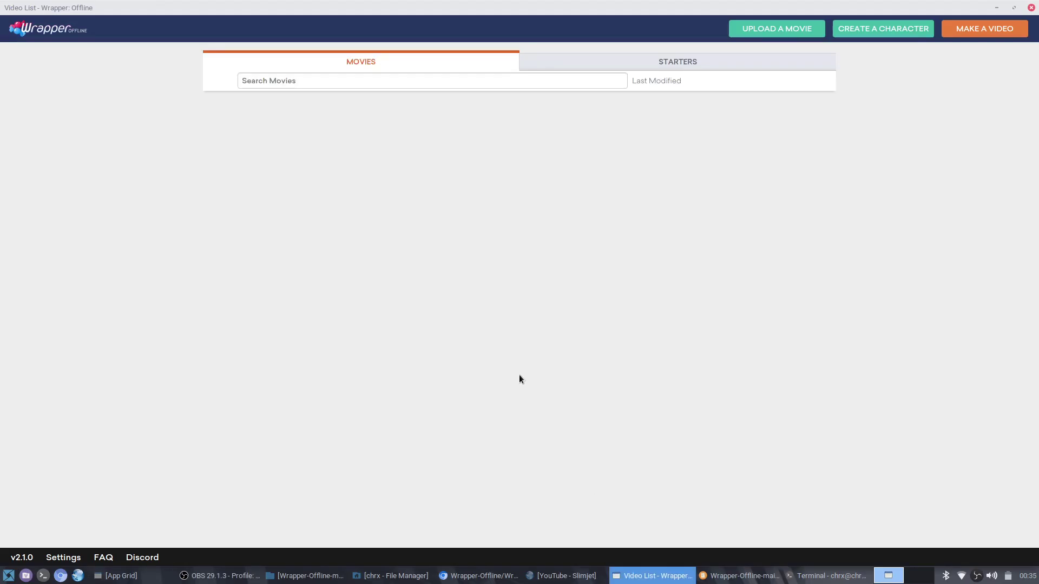
click(627, 66)
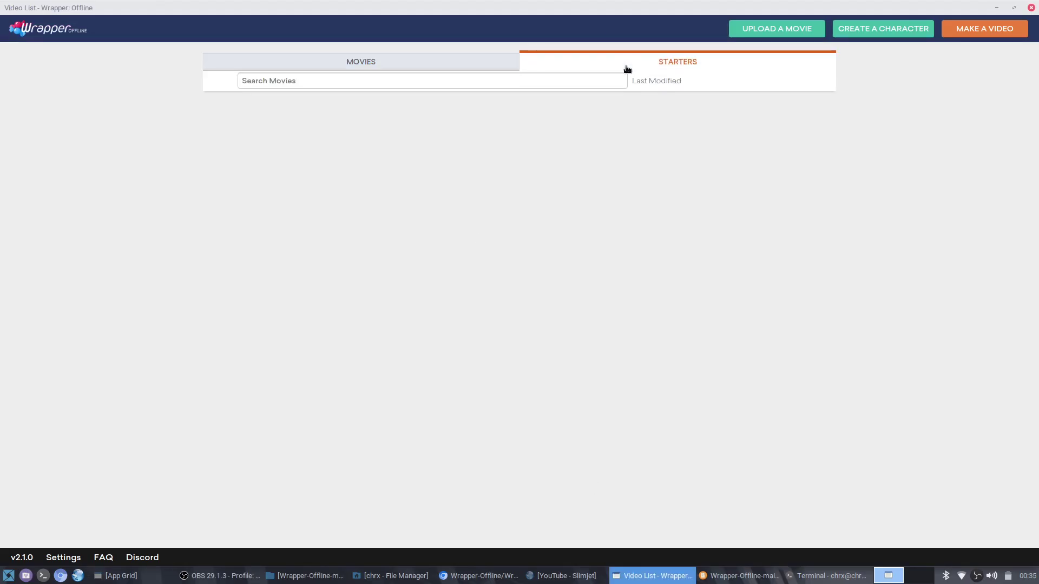
click(470, 69)
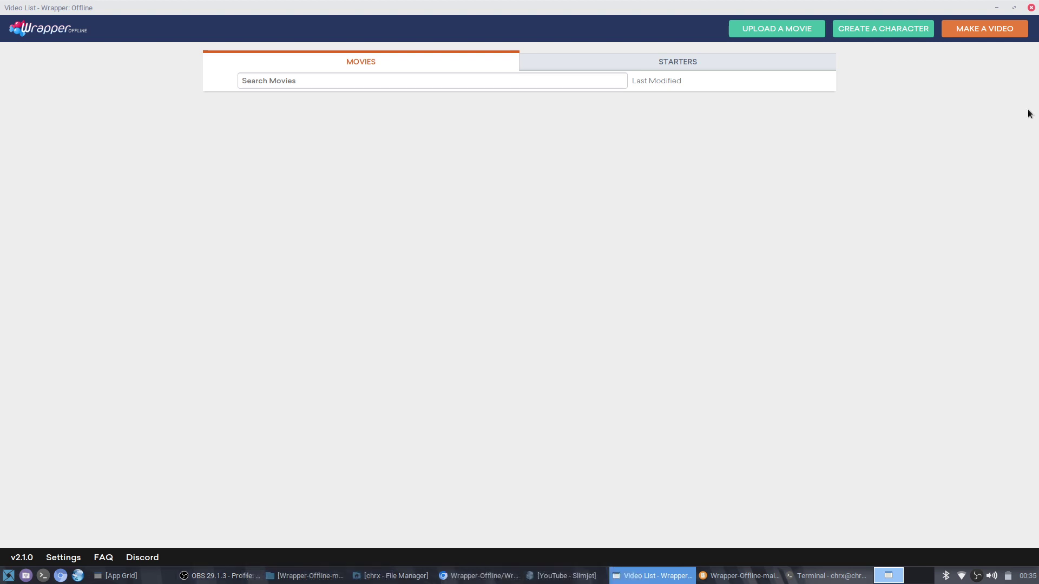
click(995, 7)
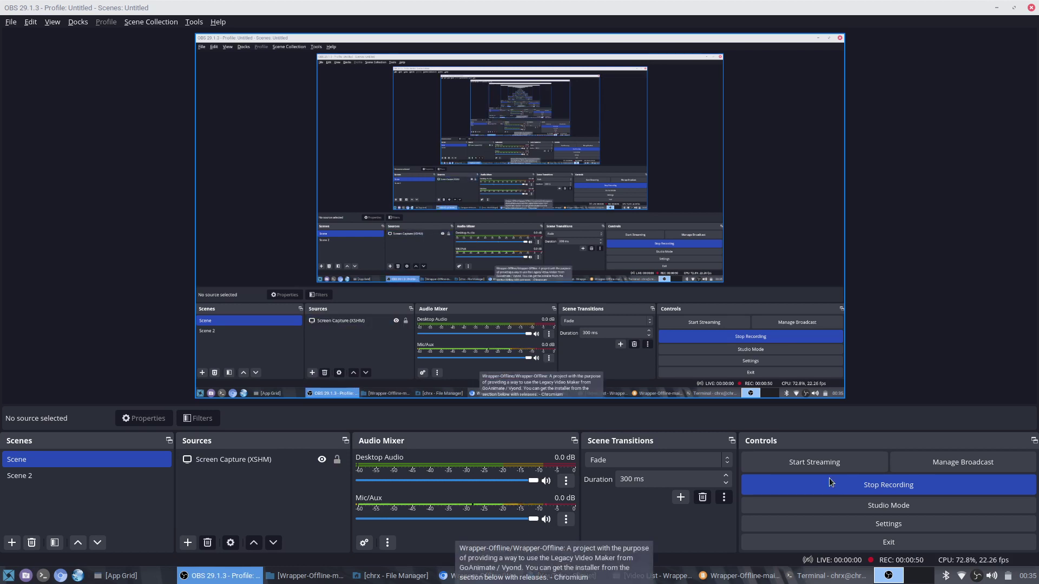
click(654, 576)
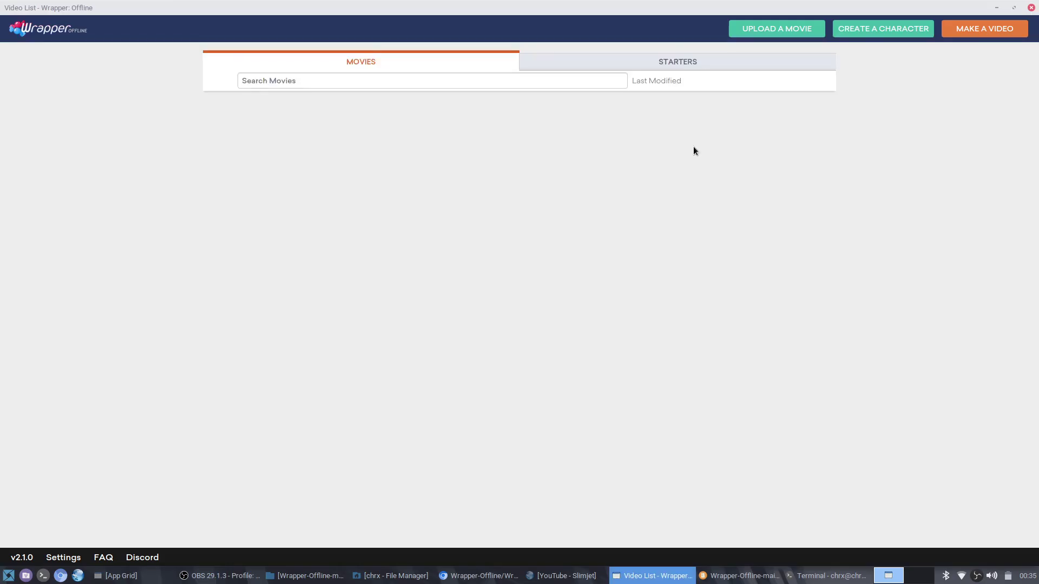
- Start a new video using the Comedy World theme
click(986, 33)
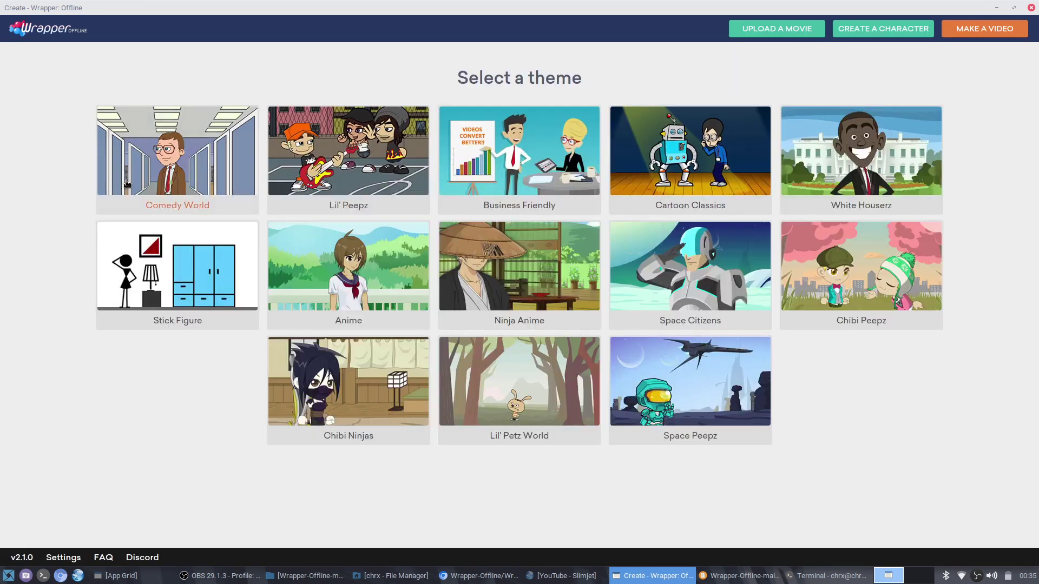
click(126, 183)
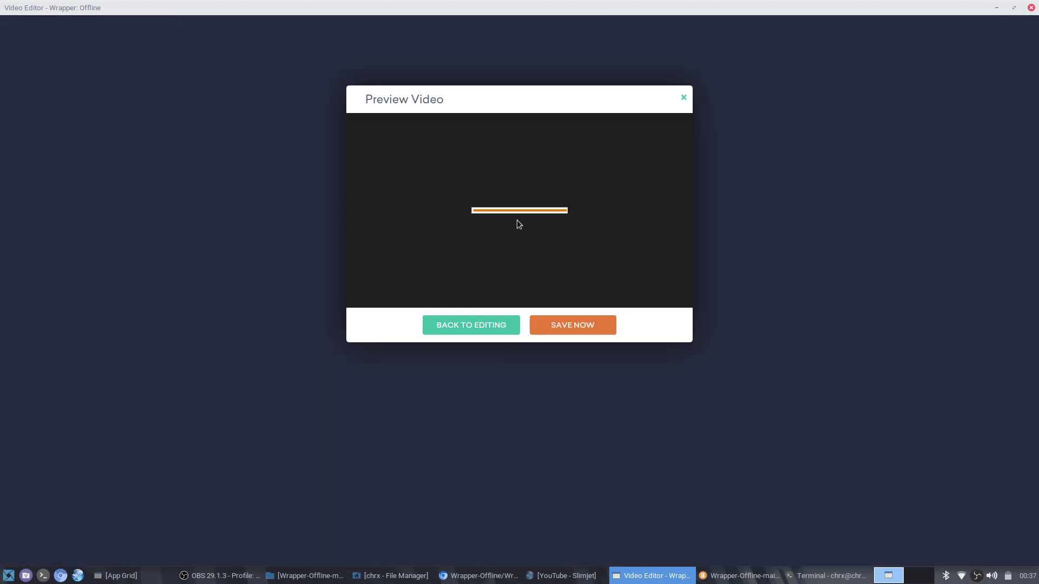
- Return from the preview and save the video with the title 'test'
click(432, 319)
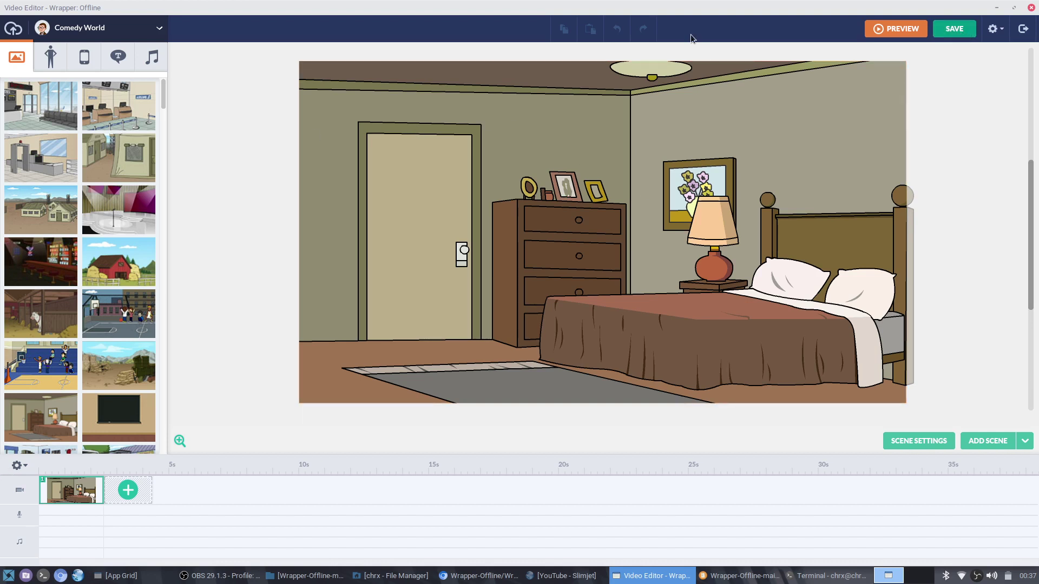
key(ctrl+s)
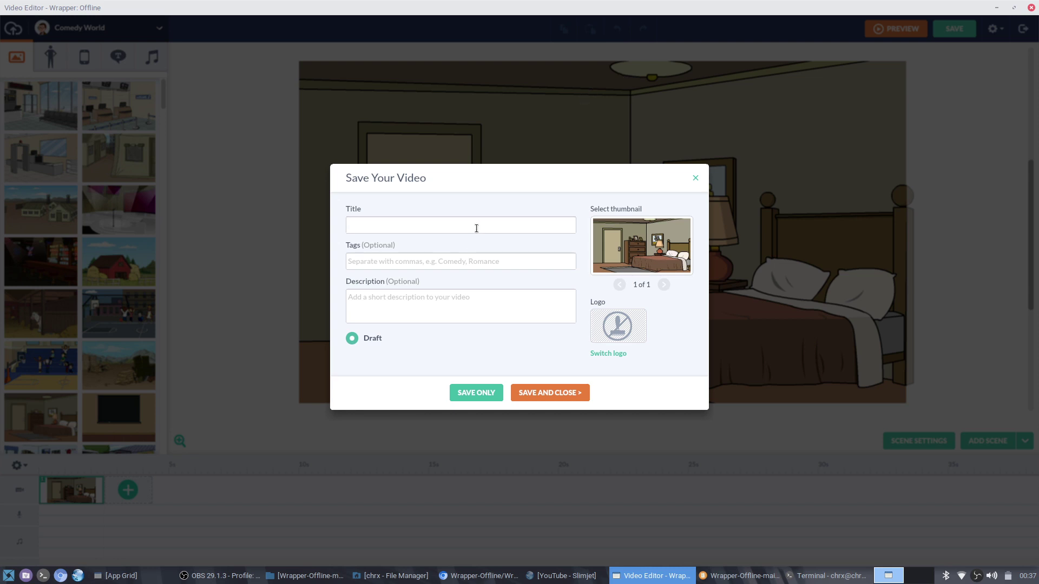
text(test)
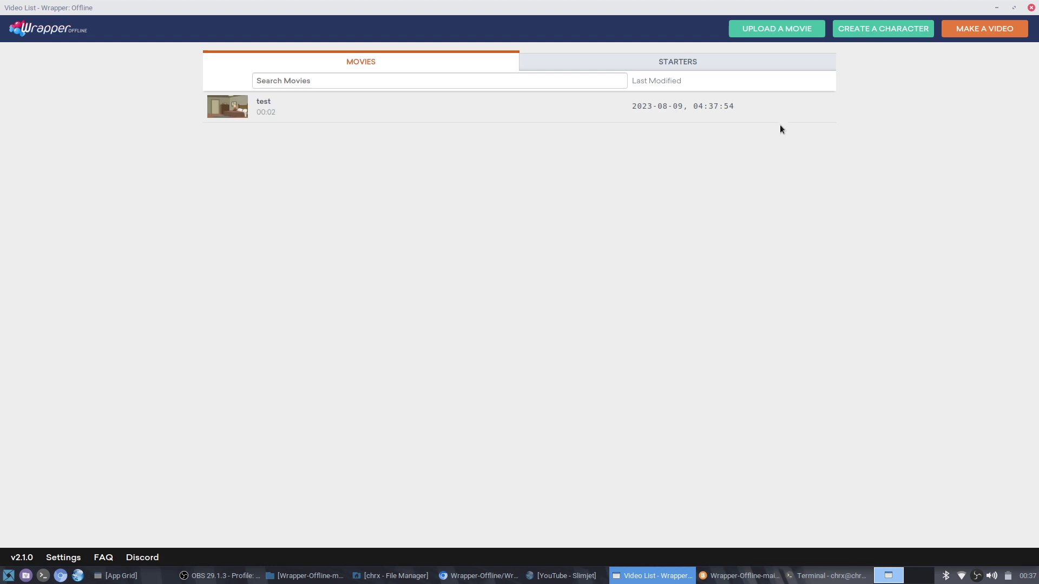
- Open the saved 'test' movie from the Movies list in the Video Player
mouse_move(808, 109)
click(560, 69)
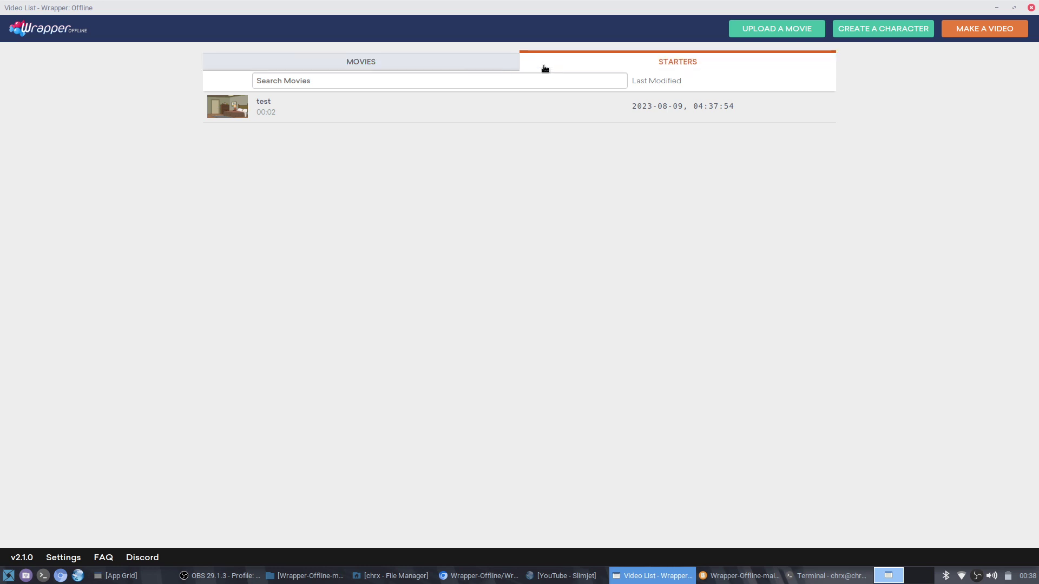
click(495, 64)
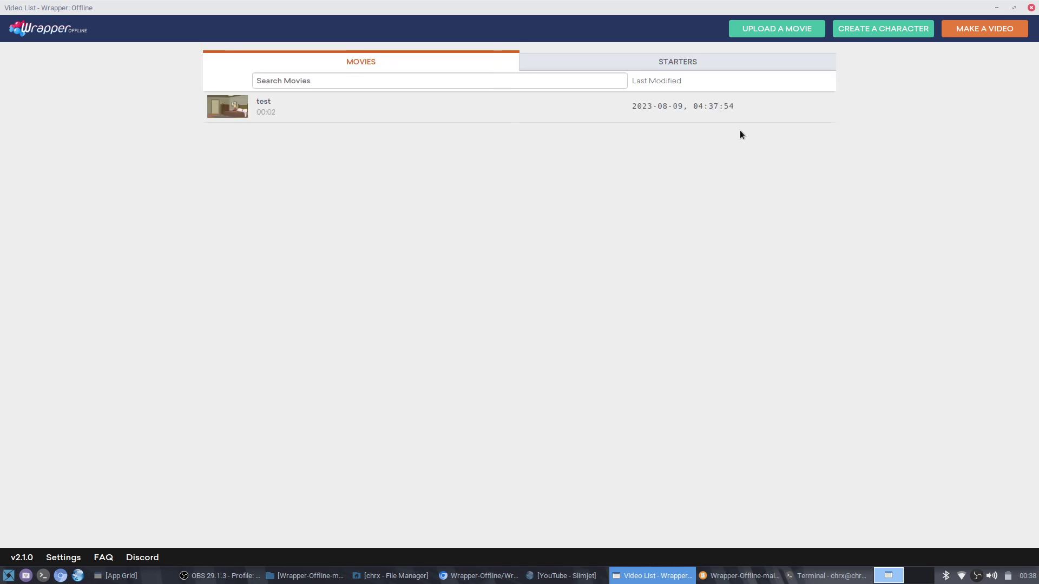
click(806, 106)
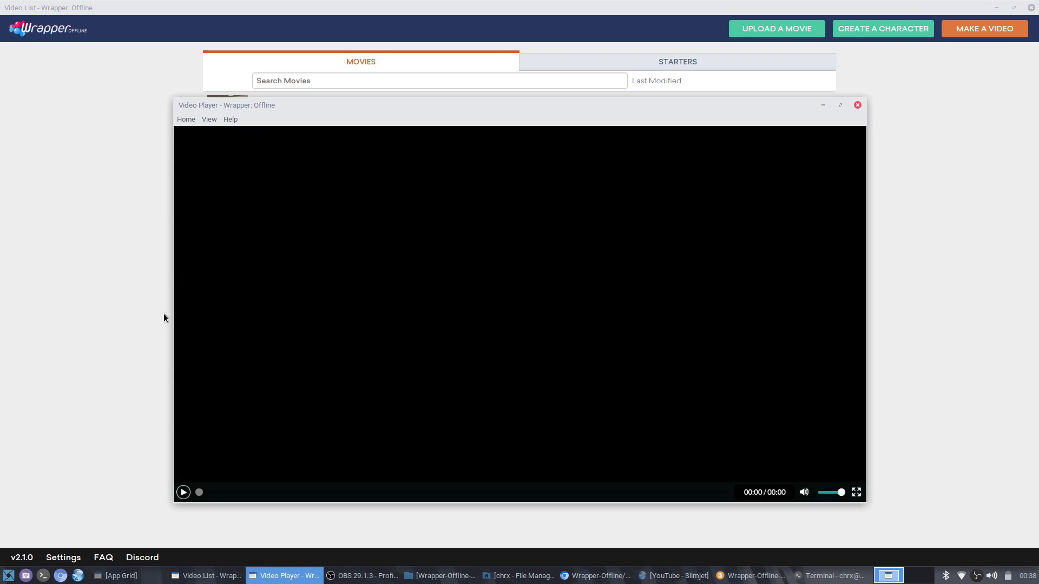
- Play the two-second test movie through to 00:02
click(183, 492)
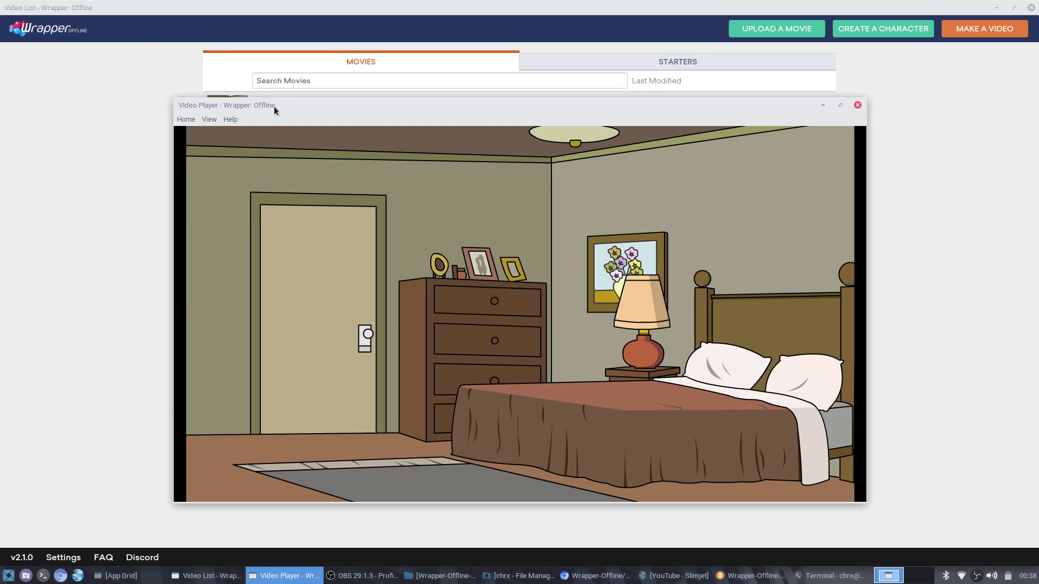
click(349, 574)
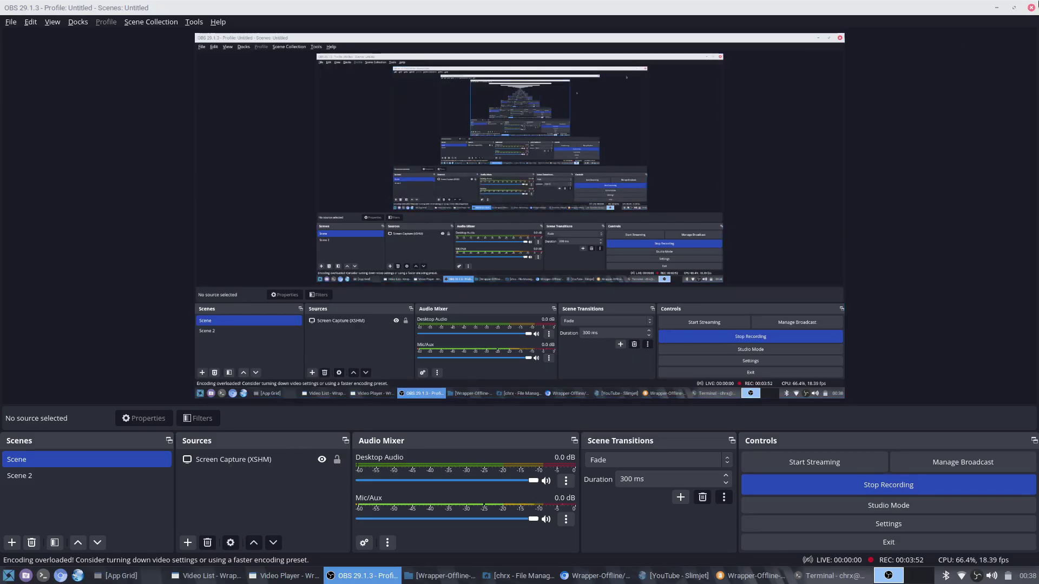
click(1032, 6)
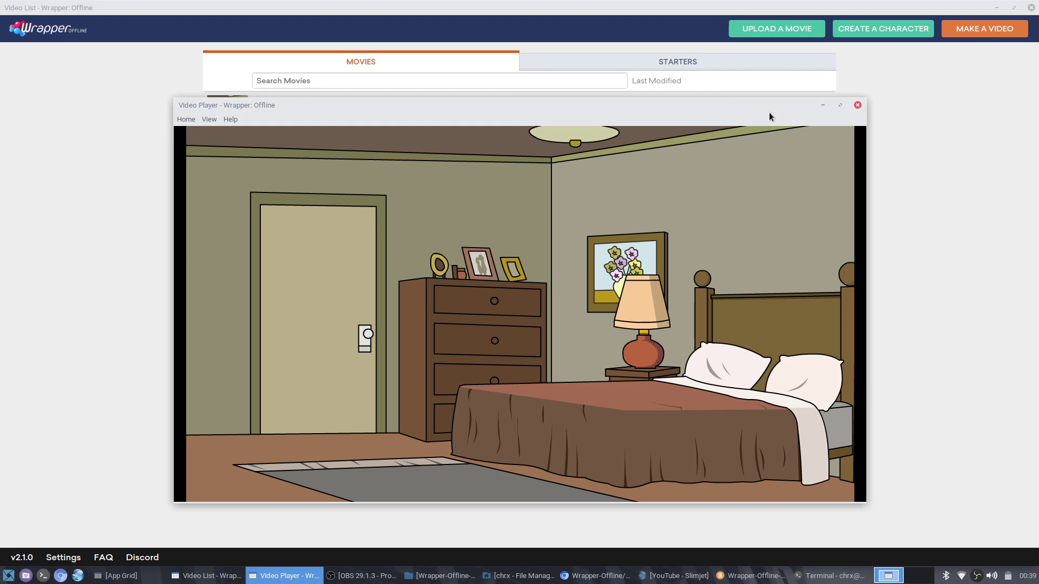
- Bring up the server terminal and scroll up to the ffmpeg export error
mouse_move(733, 205)
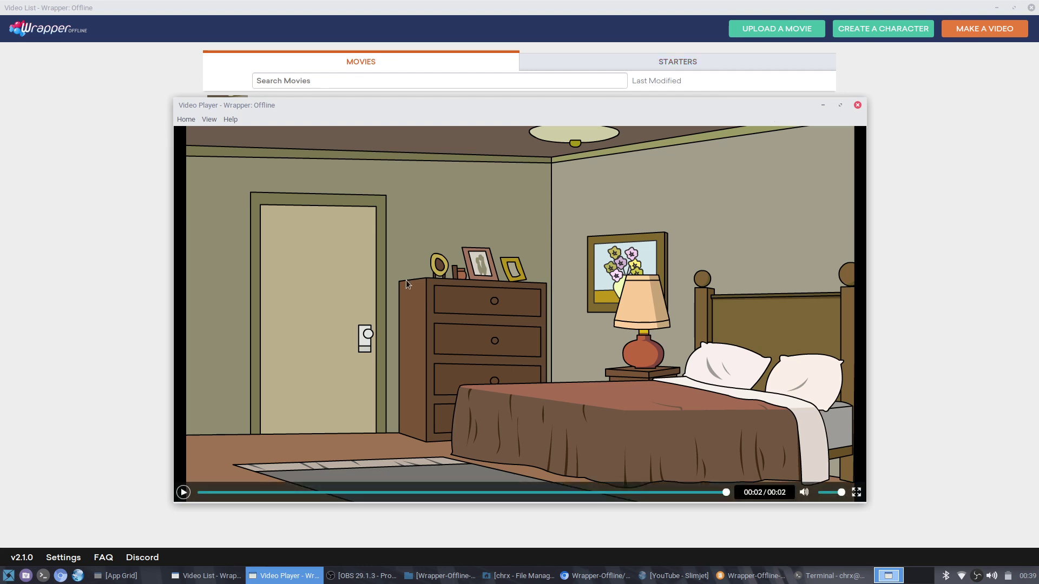
click(862, 582)
scroll(618, 301, up, 1)
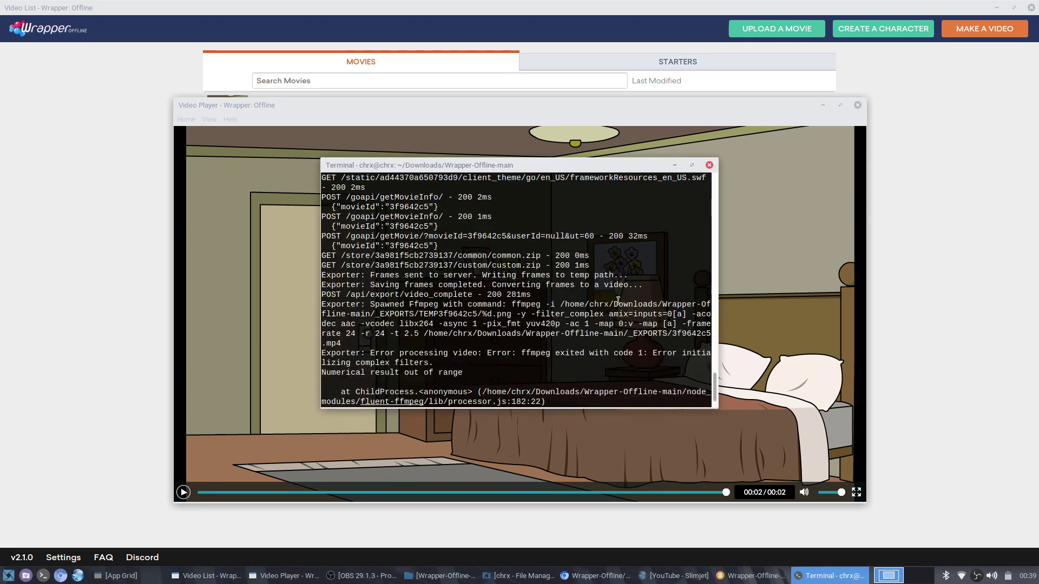
- Maximize the terminal to read the full ffmpeg log, then switch to the Wrapper-Offline-main folder
click(692, 165)
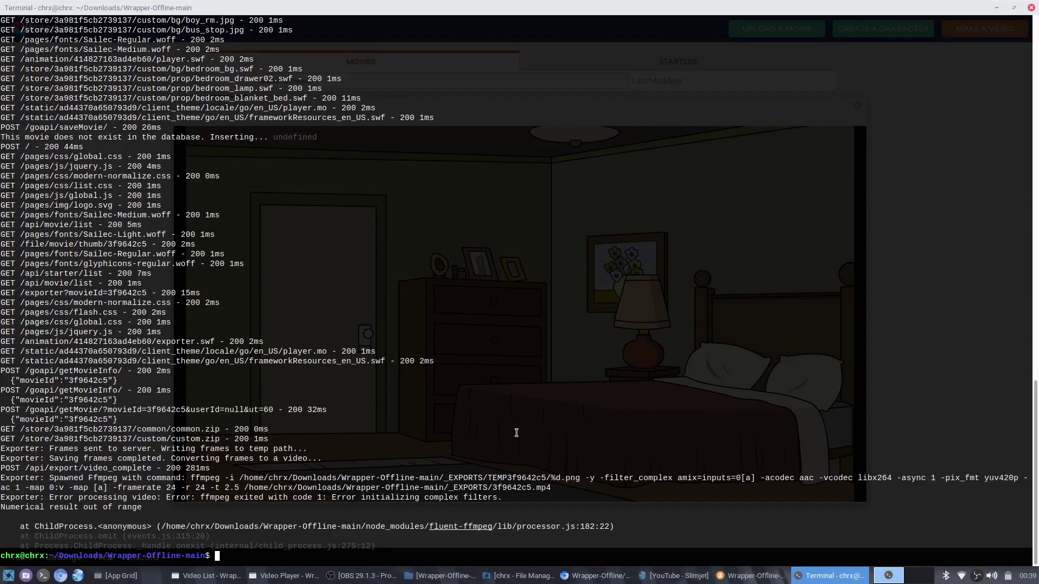
click(995, 6)
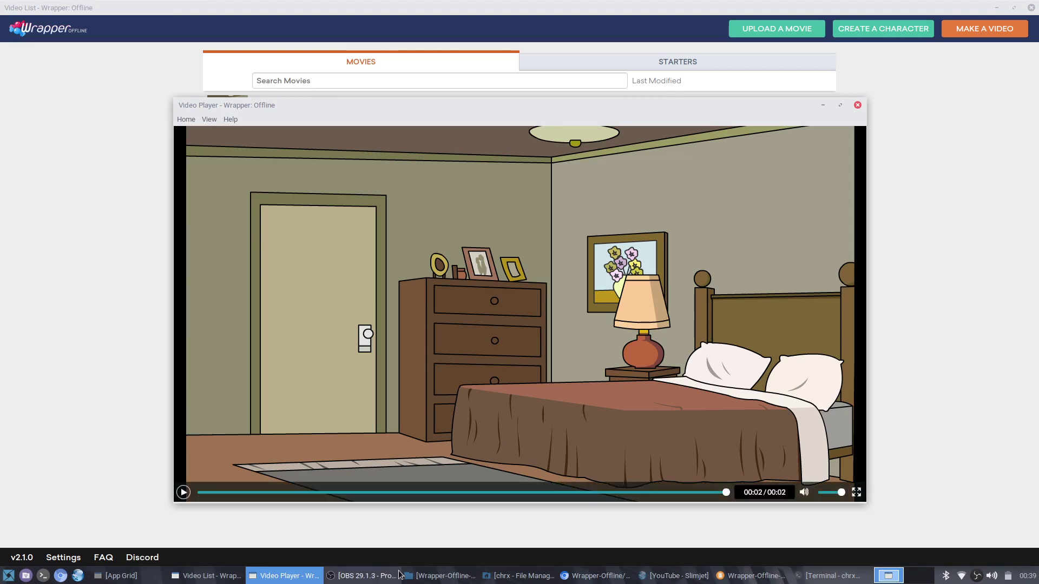
click(411, 575)
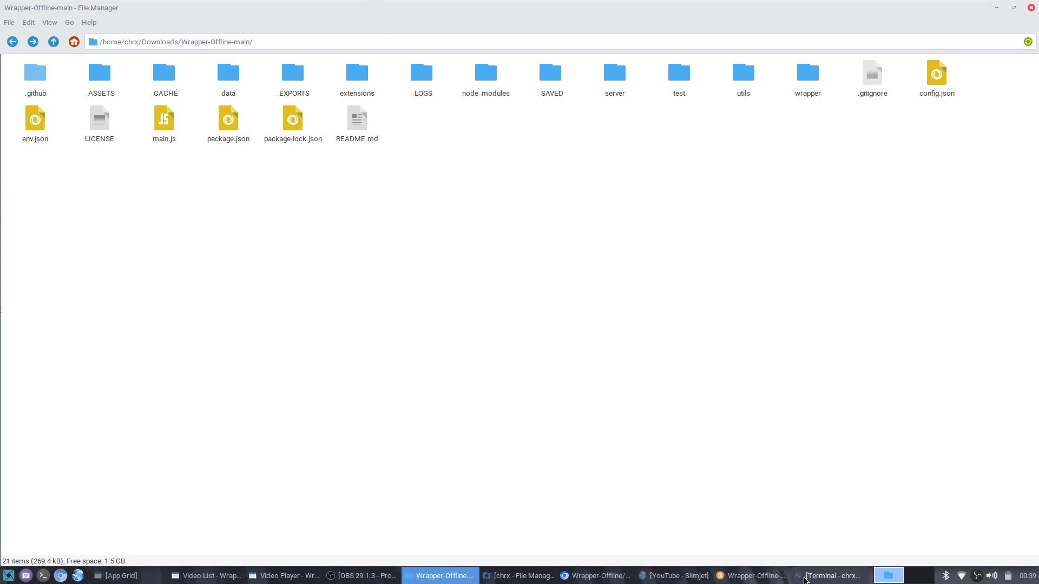
- Re-examine the ffmpeg command line in the terminal log, then hide the terminal
click(804, 577)
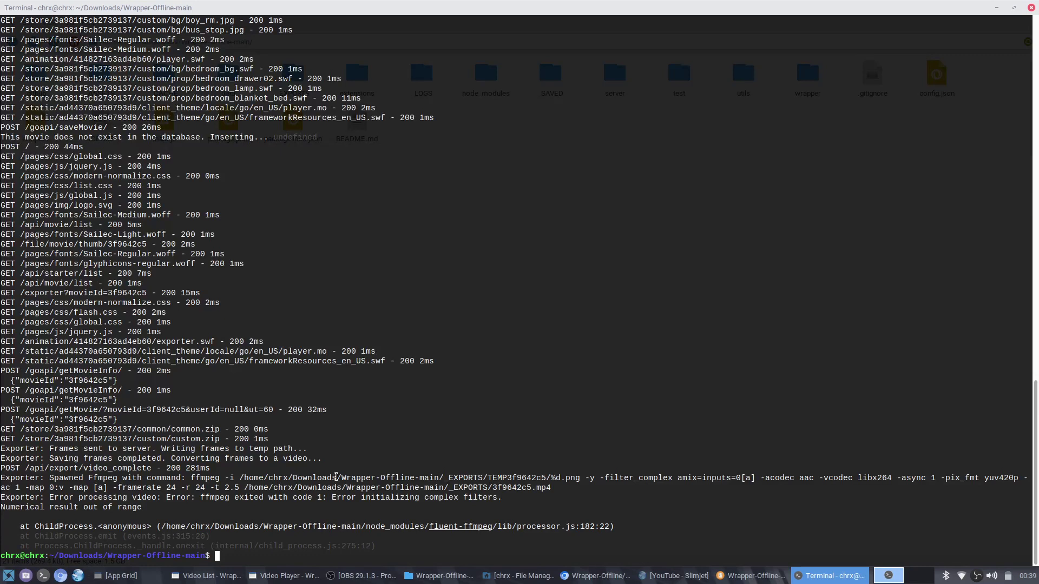
drag(224, 479, 401, 471)
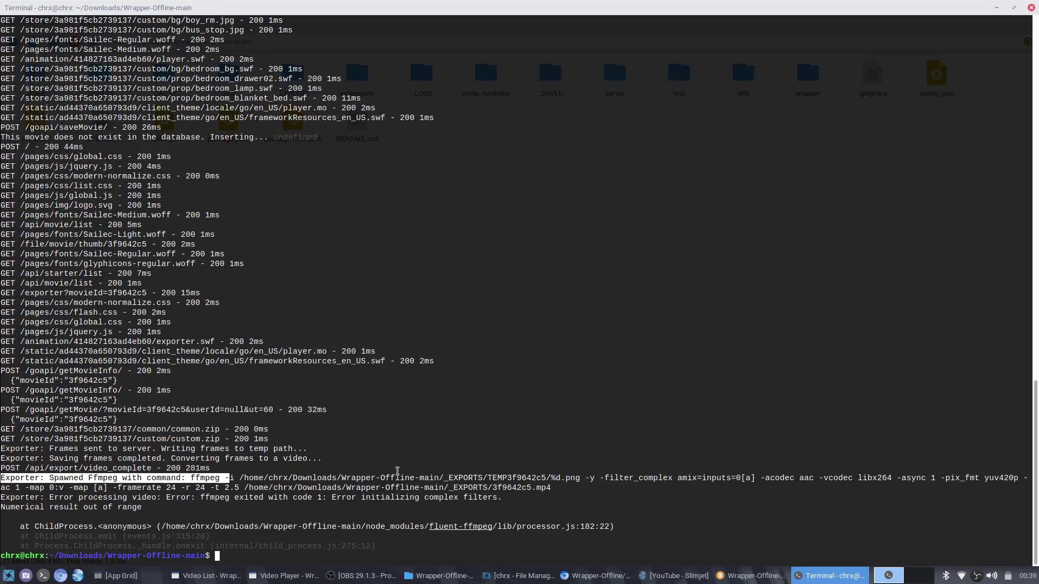
click(417, 482)
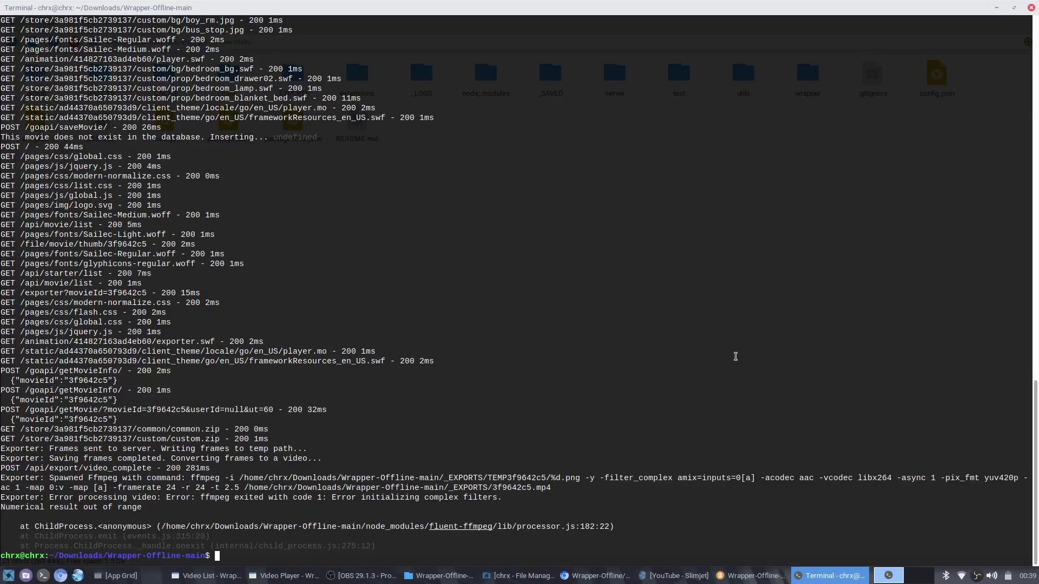
click(996, 8)
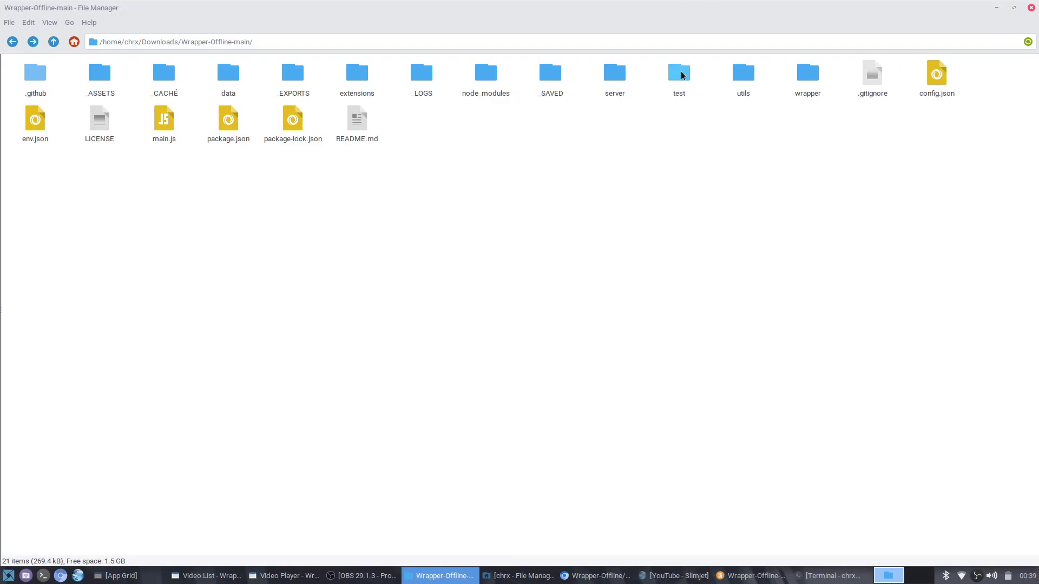
- Open _EXPORTS to confirm it holds 0 items, then go back to Wrapper-Offline-main
double_click(300, 79)
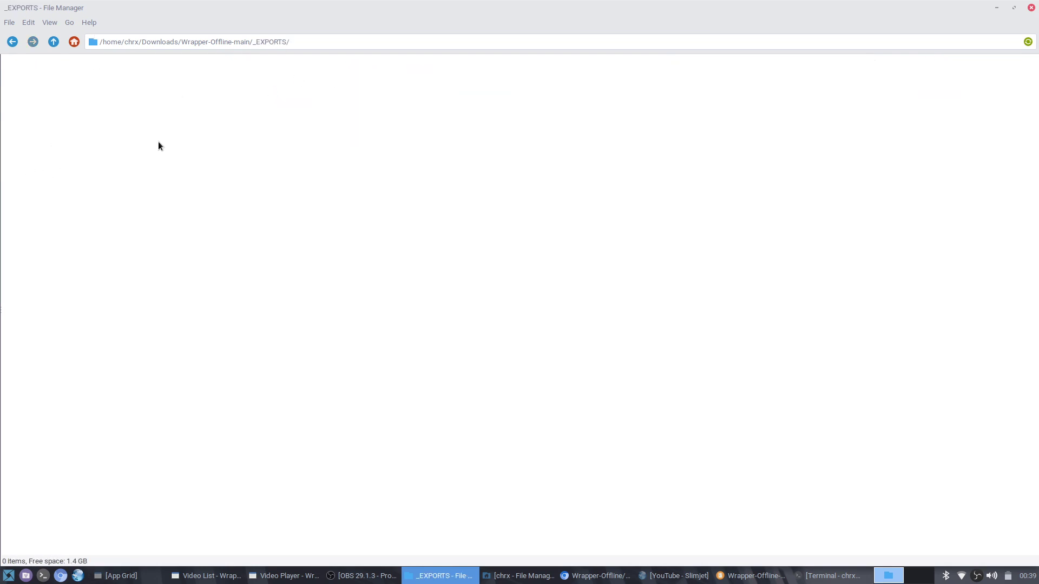
click(12, 43)
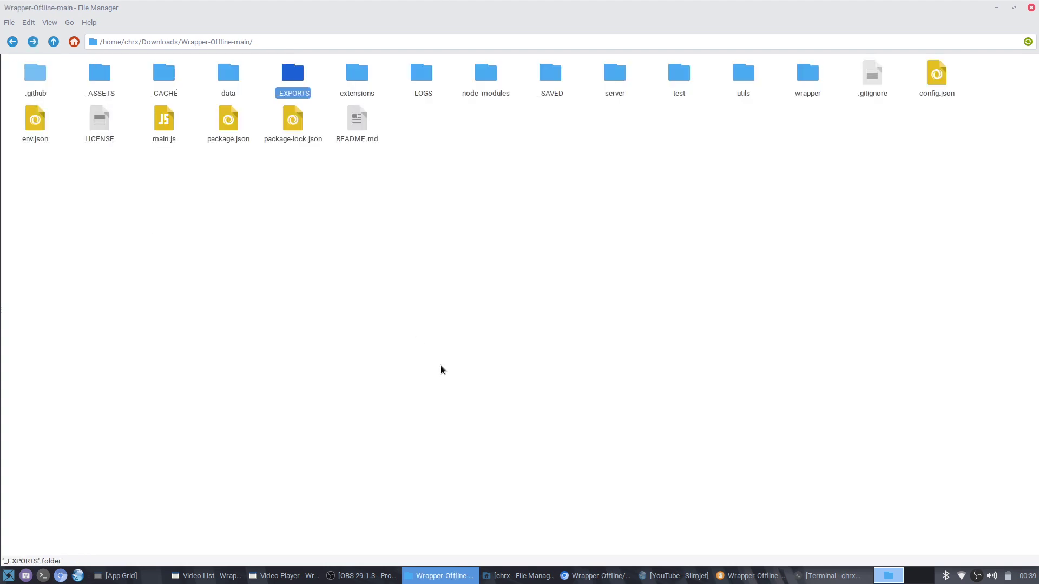
click(830, 576)
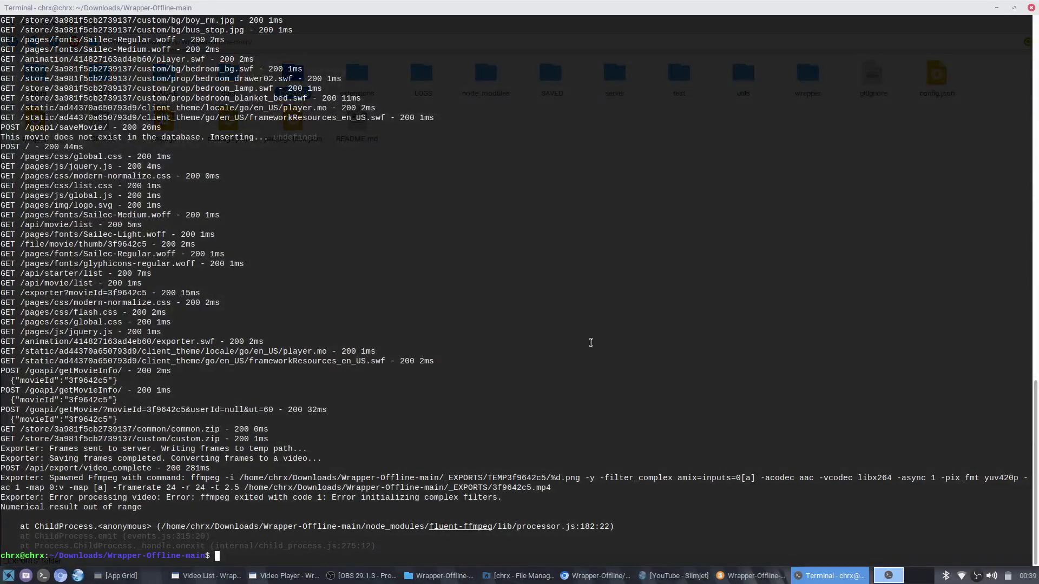
click(998, 8)
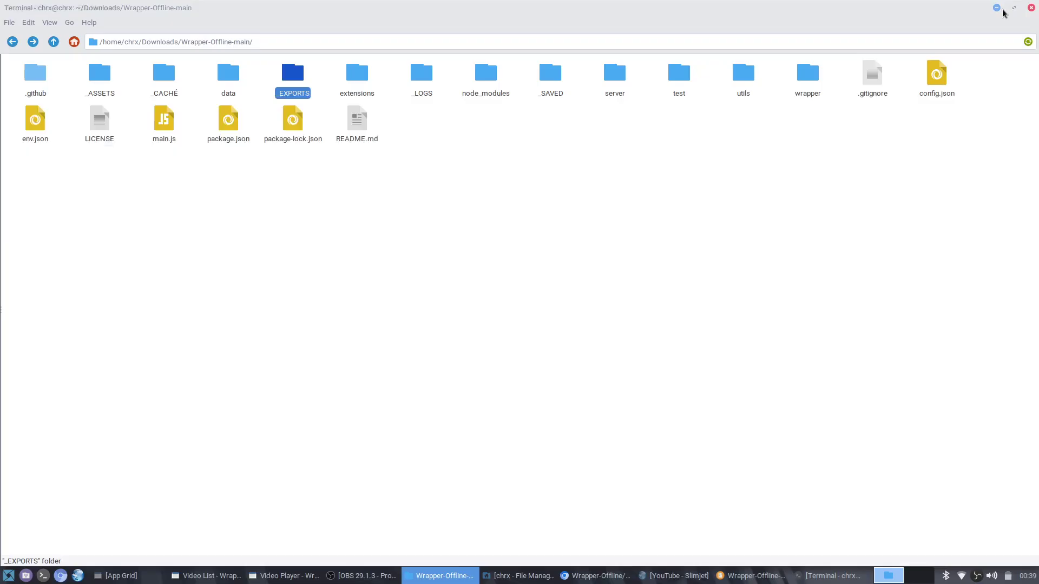
click(360, 577)
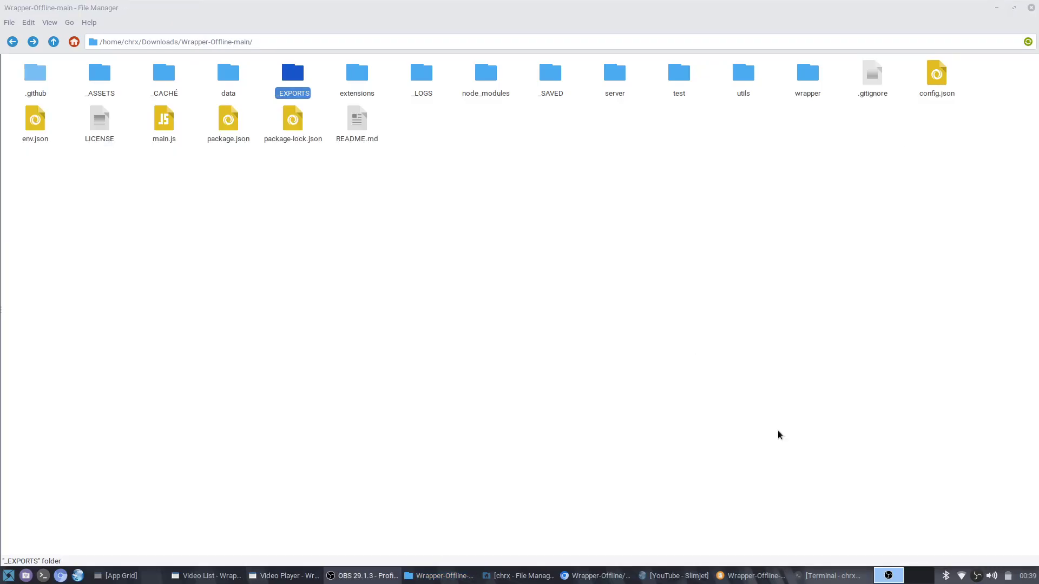